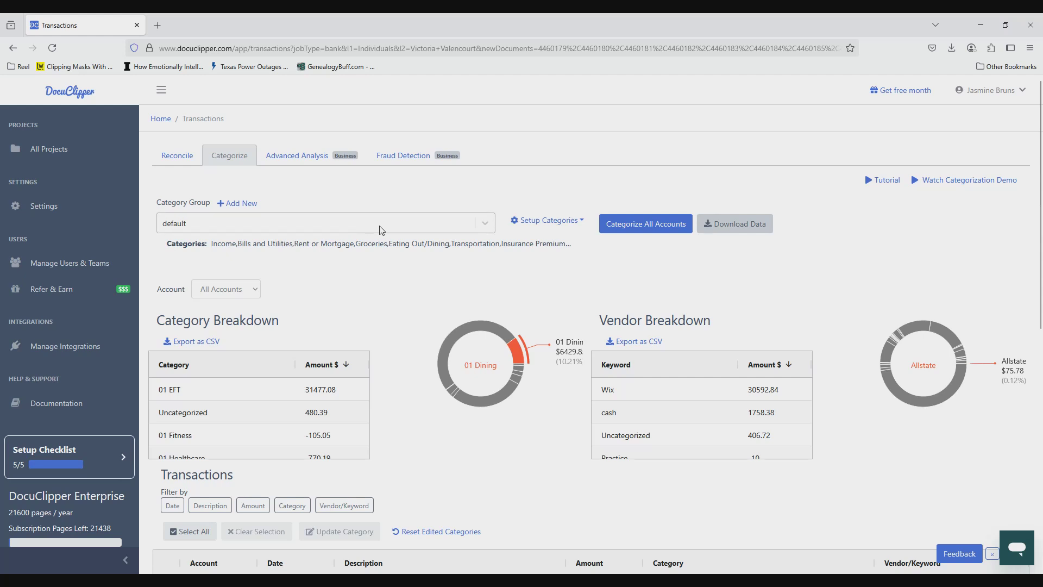
# - Review the categories and keywords of the default category group, and close the editor
pyautogui.click(532, 228)
pyautogui.click(543, 246)
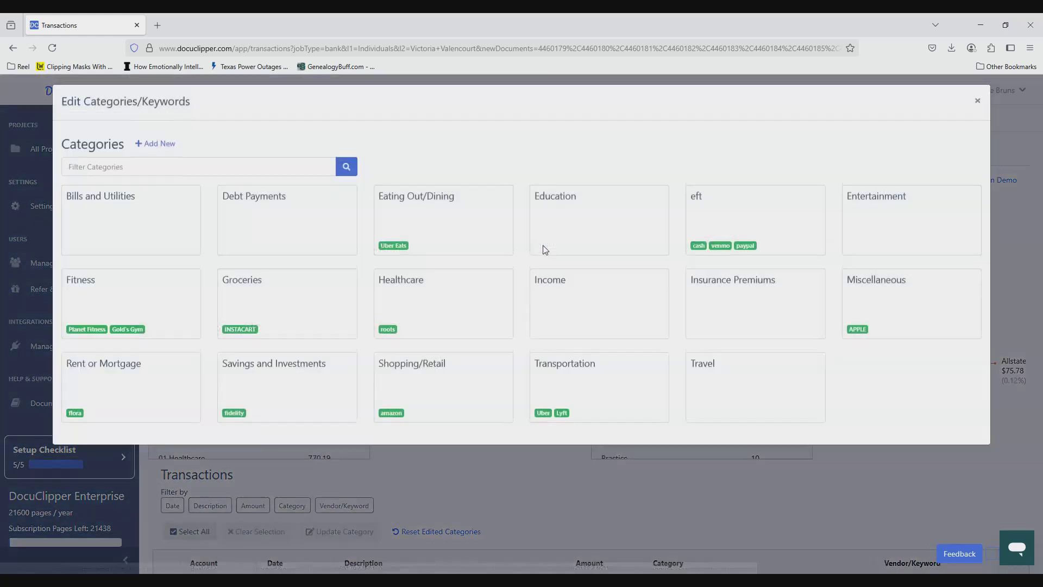
pyautogui.click(978, 107)
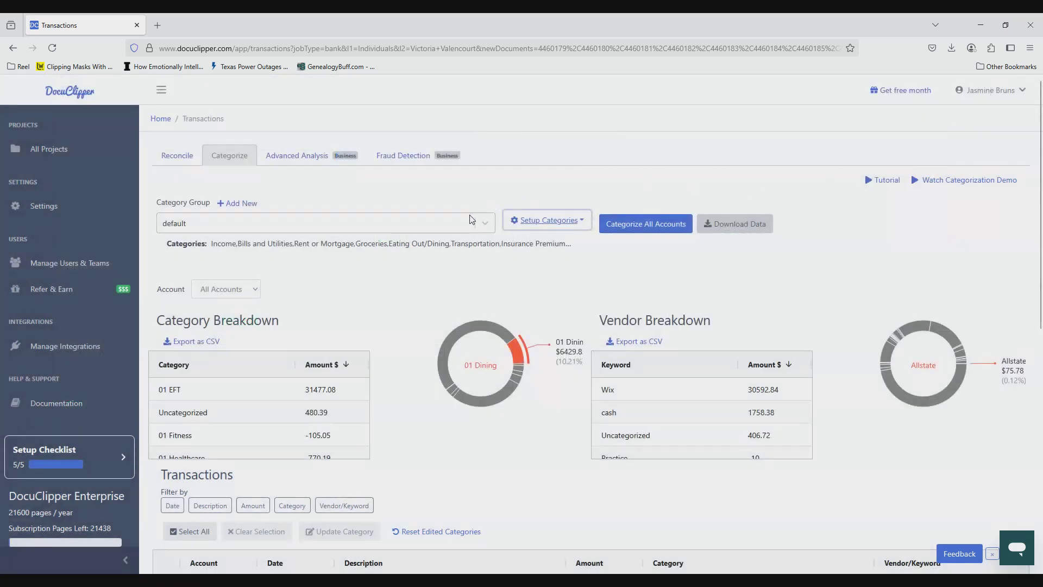
# - Switch the category group to Quickbooks Desktop and open its categories and keywords for review
pyautogui.click(489, 227)
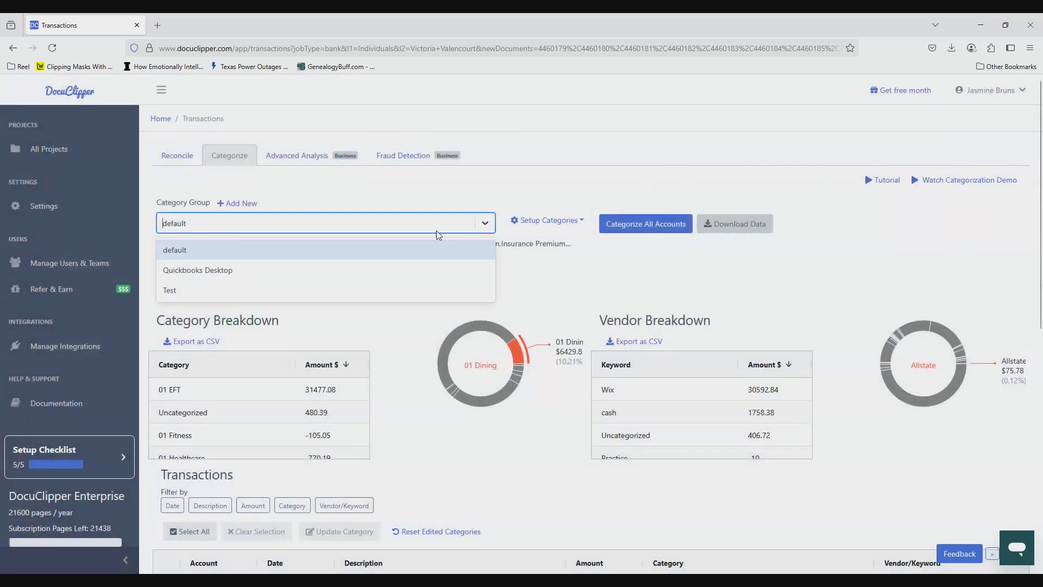
pyautogui.click(302, 270)
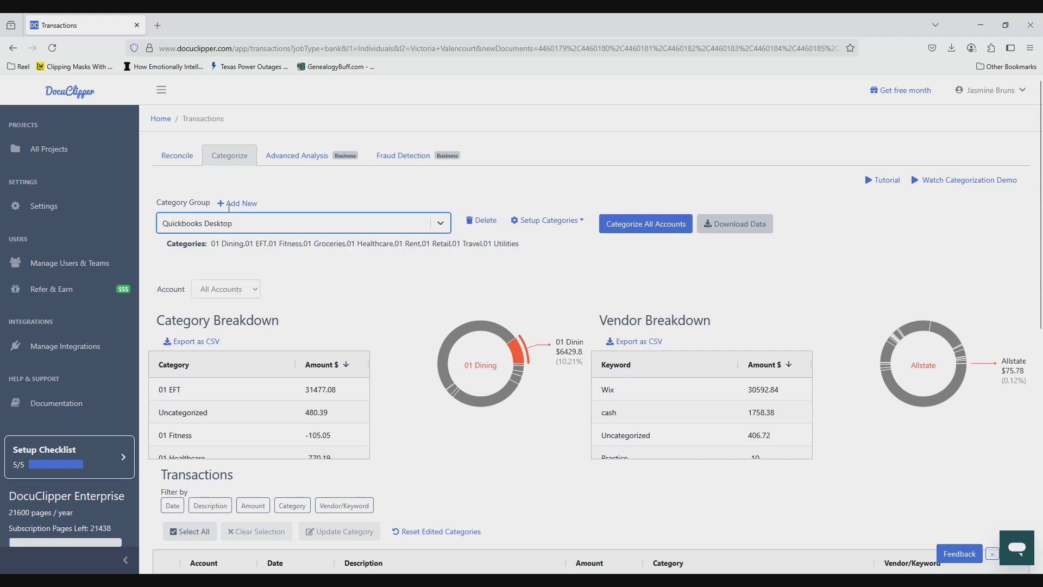
pyautogui.click(548, 220)
pyautogui.click(560, 252)
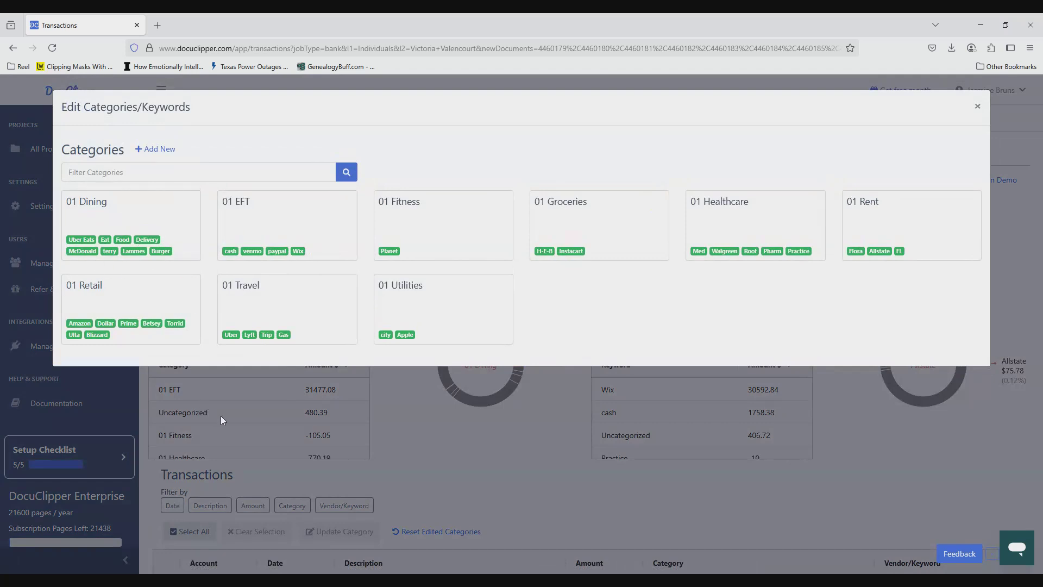
# - Switch to QuickBooks and examine the expense accounts prefixed 01 in the chart of accounts, from 01 Dining to 01 Utilities
pyautogui.click(354, 549)
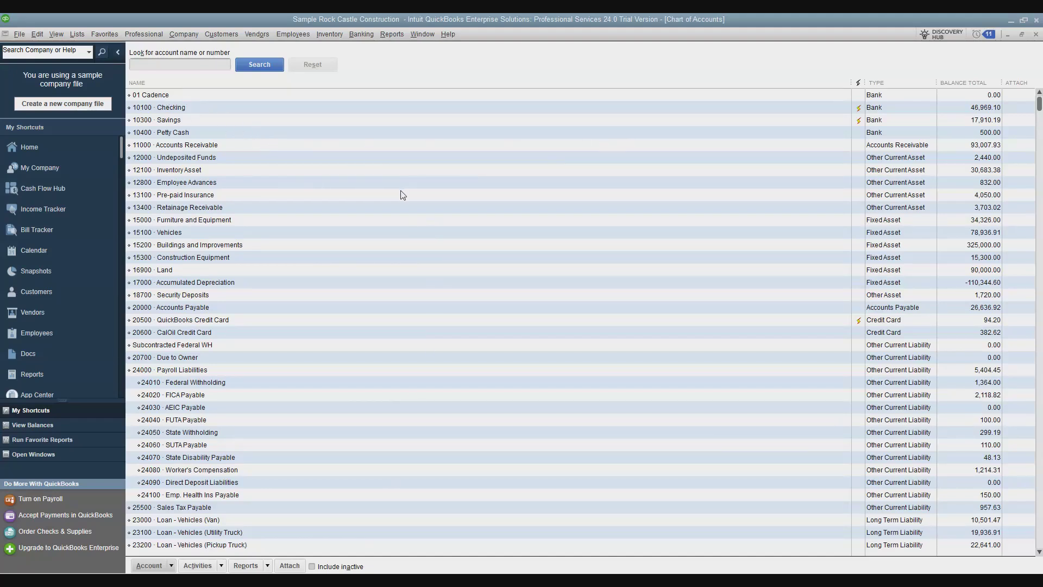
pyautogui.scroll(-4, 402, 195)
pyautogui.scroll(-12, 402, 194)
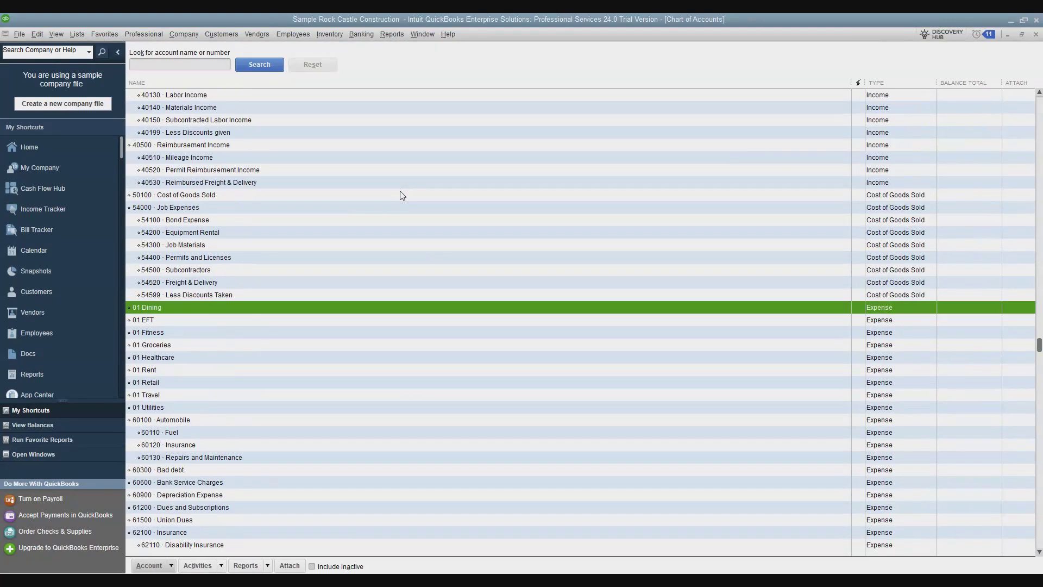
pyautogui.click(183, 321)
pyautogui.click(183, 332)
pyautogui.click(185, 357)
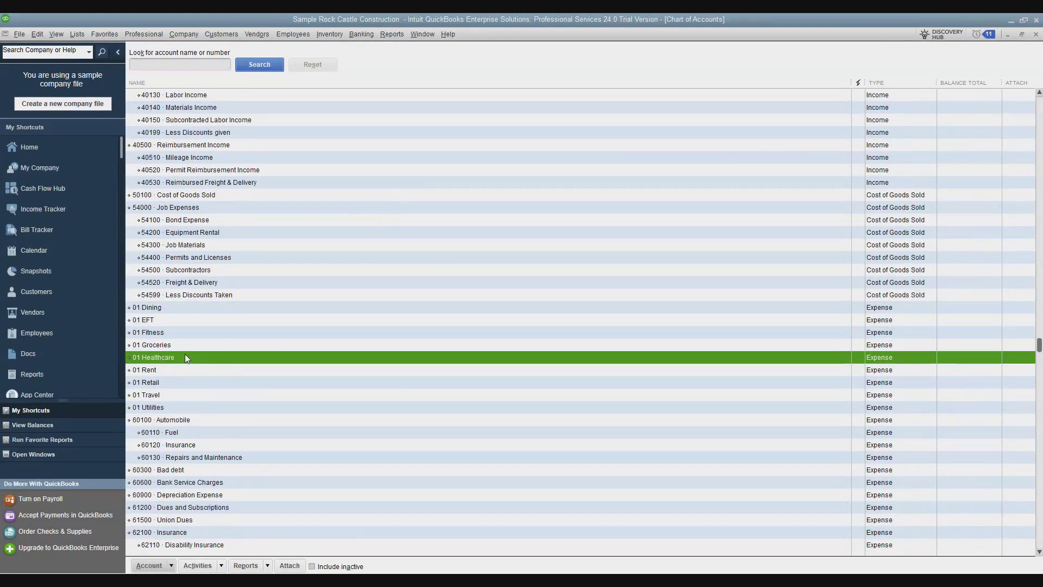
pyautogui.click(184, 406)
pyautogui.click(183, 396)
pyautogui.click(193, 311)
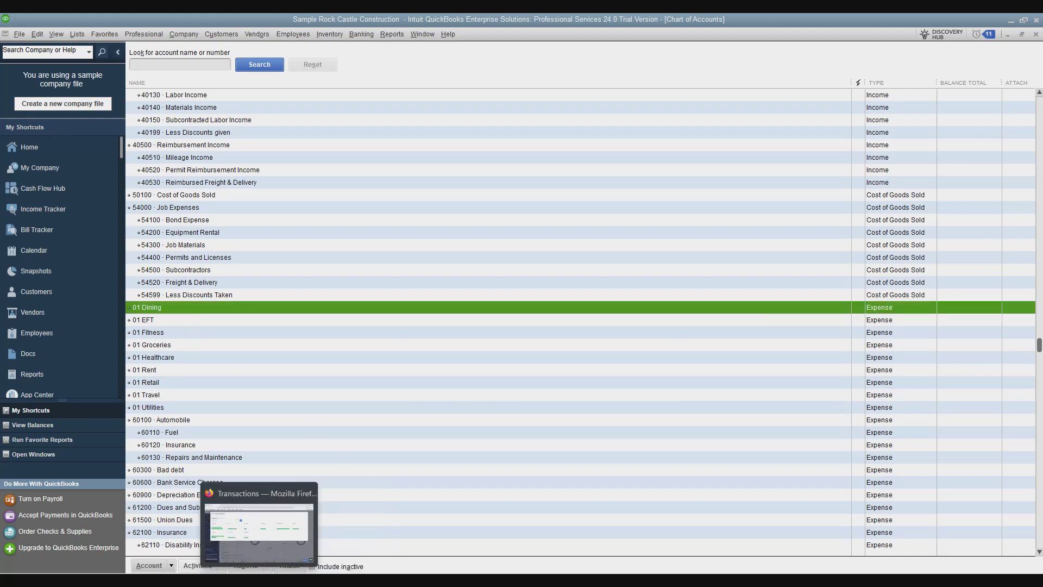
# - Return to DocuClipper, categorize all accounts with the Quickbooks Desktop group, and review the categorized transactions onto the second page
pyautogui.click(293, 524)
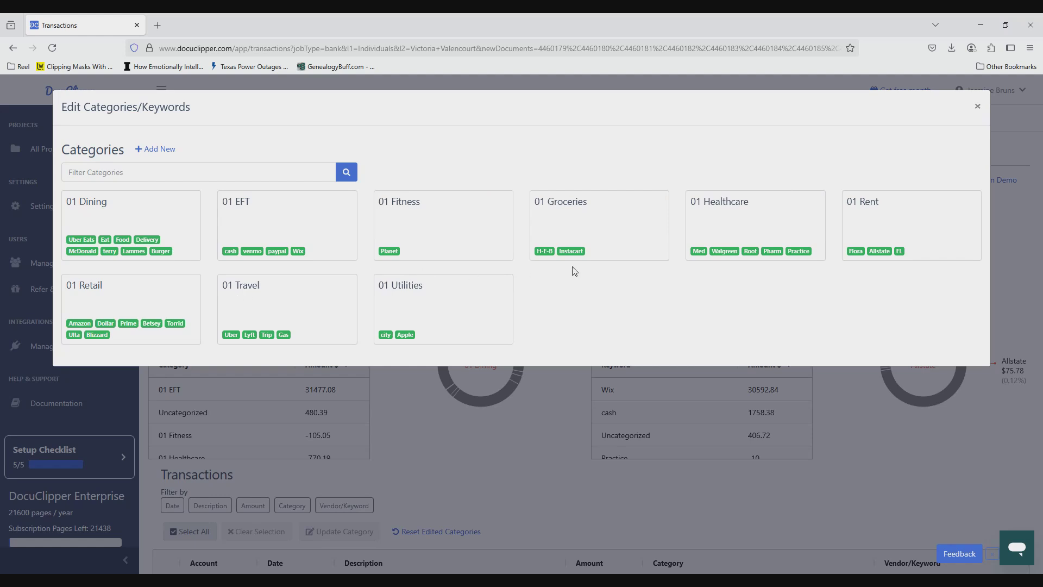
pyautogui.click(976, 110)
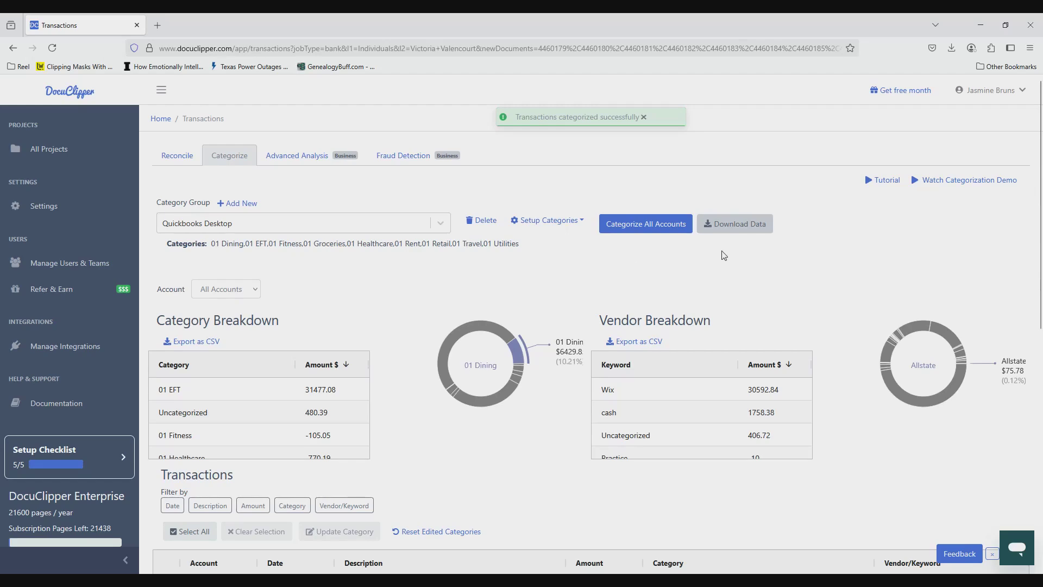
pyautogui.scroll(-8, 389, 286)
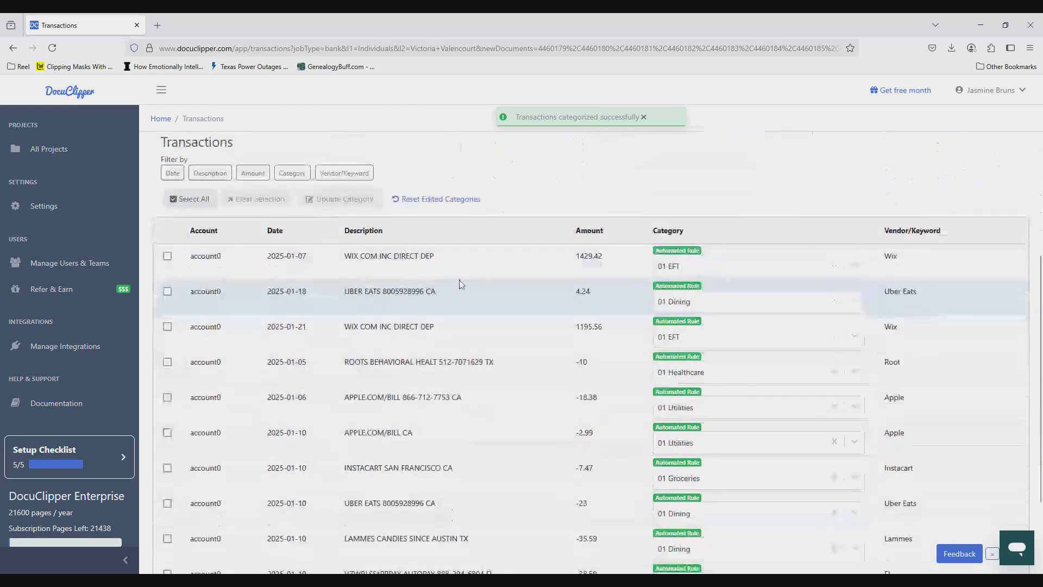
pyautogui.scroll(-1, 548, 209)
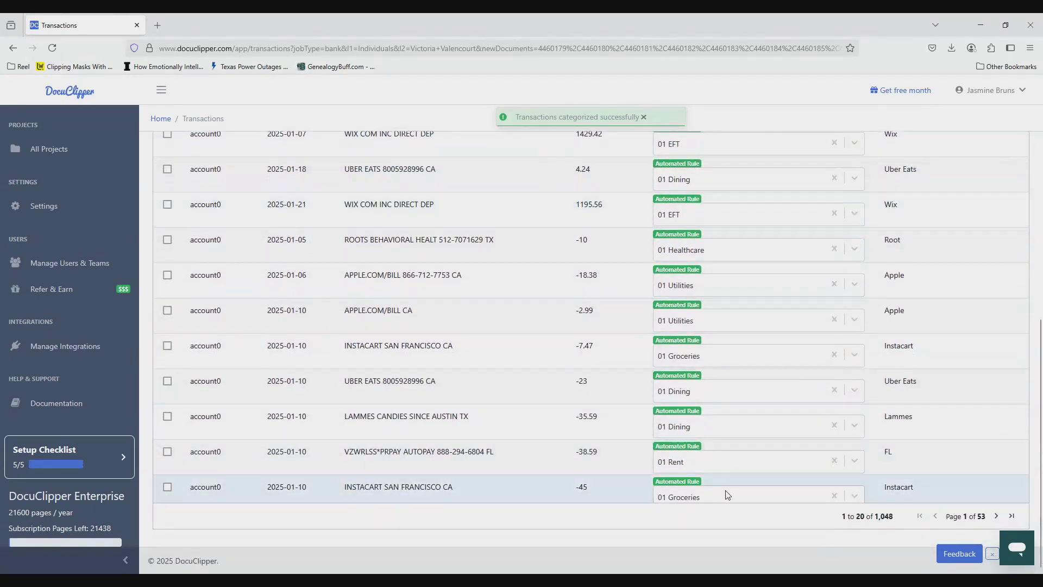
pyautogui.click(996, 516)
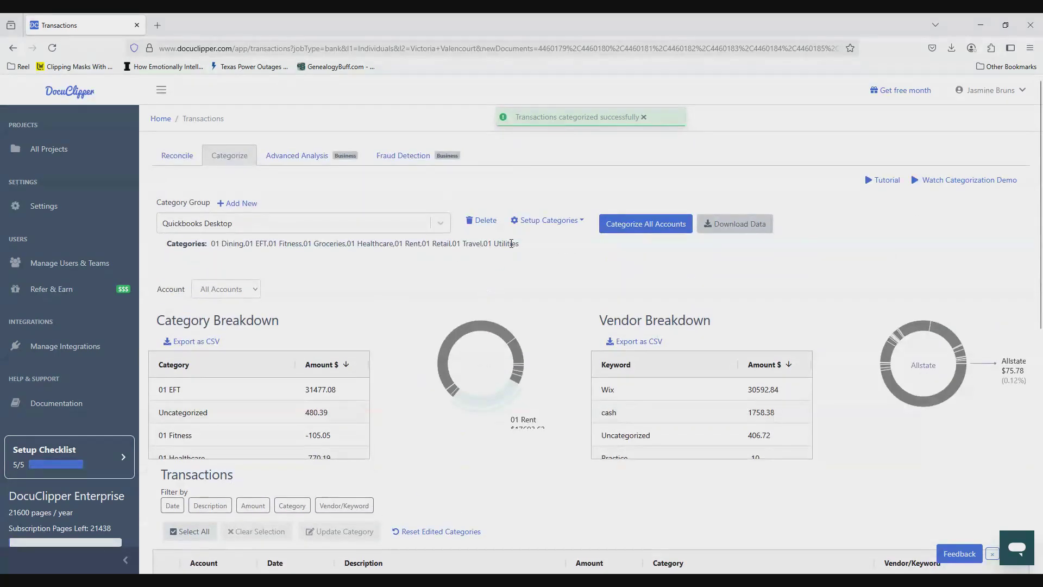
# - Download the data as QuickBooks Desktop IIF with source account 01 Cadence and the category used as destination account
pyautogui.click(742, 224)
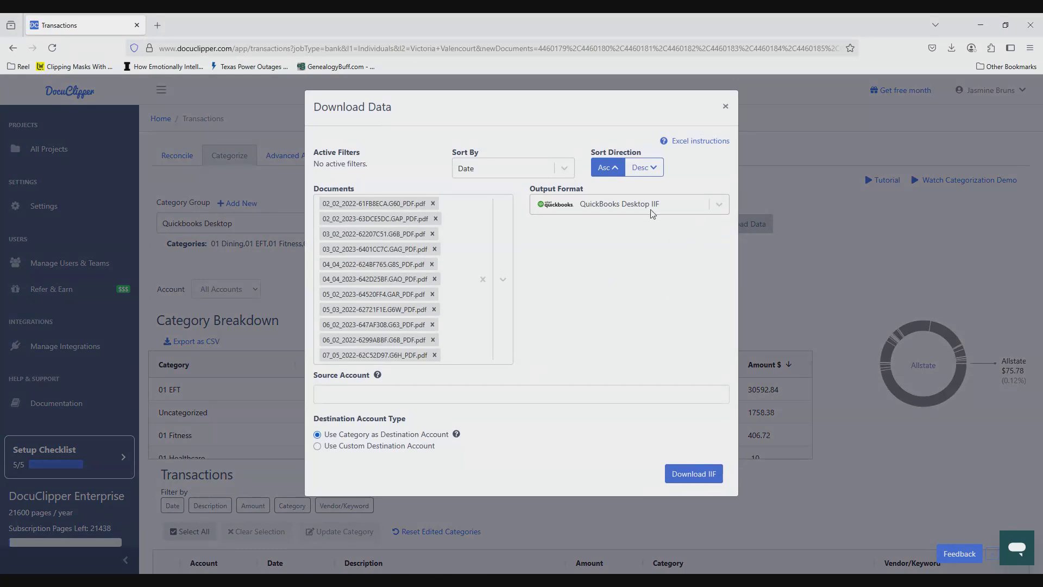
pyautogui.click(664, 211)
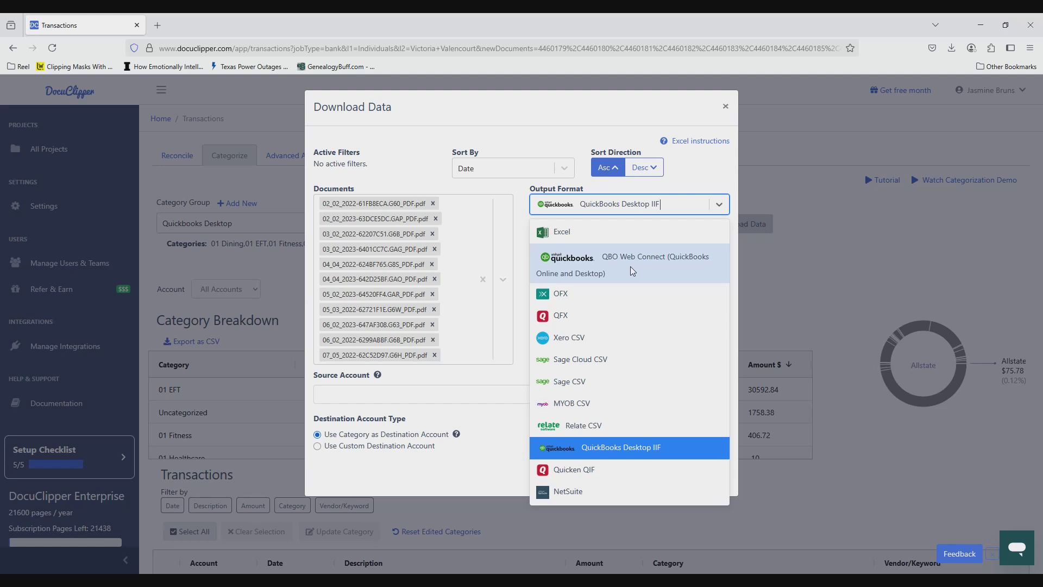
pyautogui.click(629, 449)
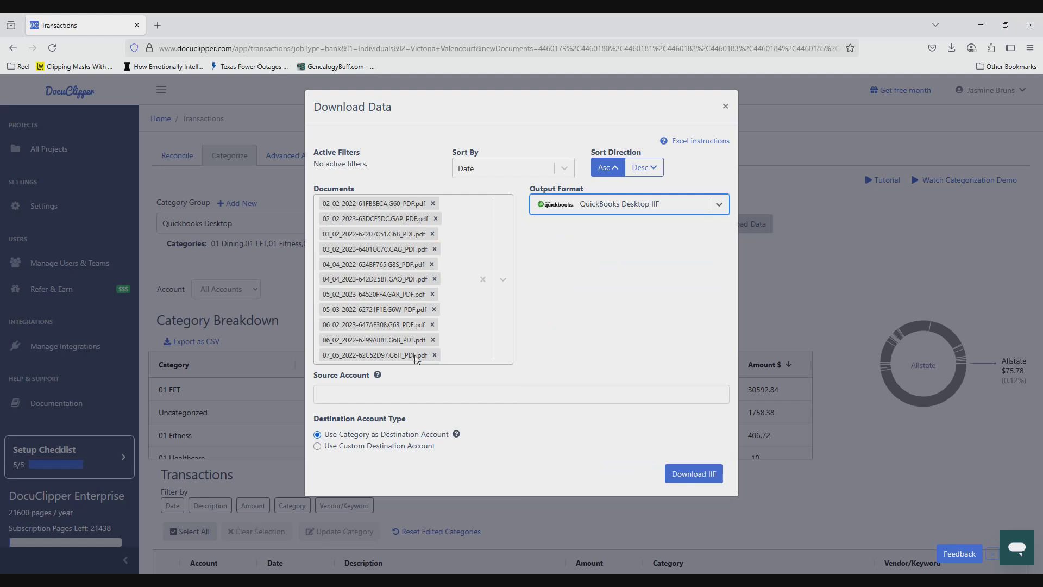
pyautogui.click(414, 390)
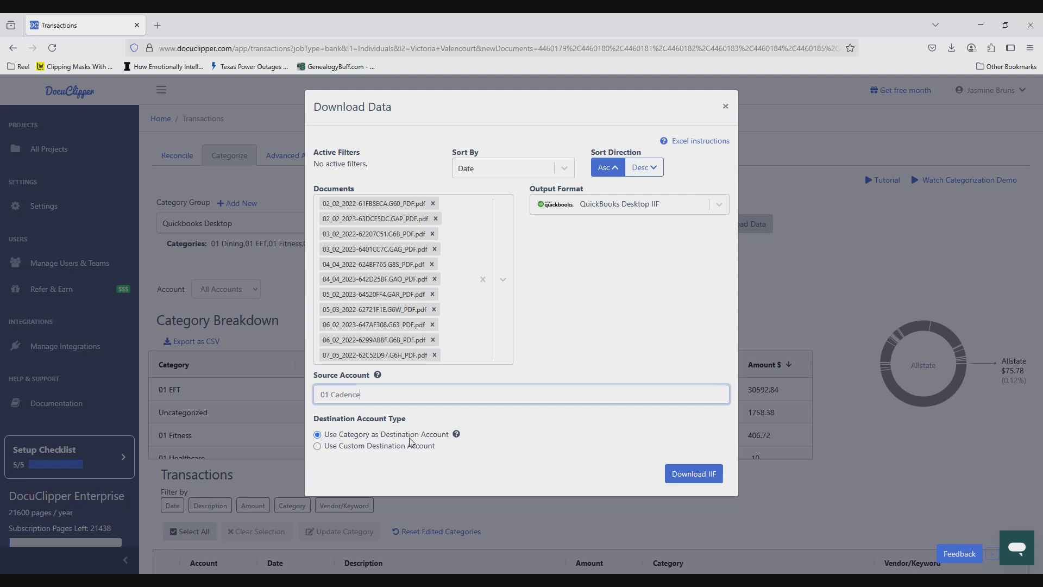
pyautogui.click(318, 446)
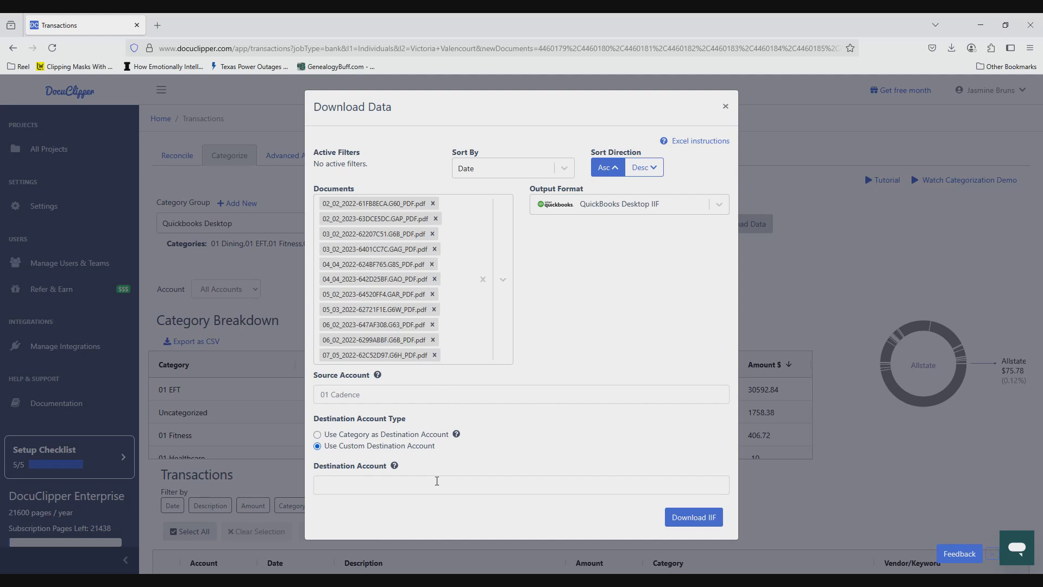
pyautogui.click(317, 436)
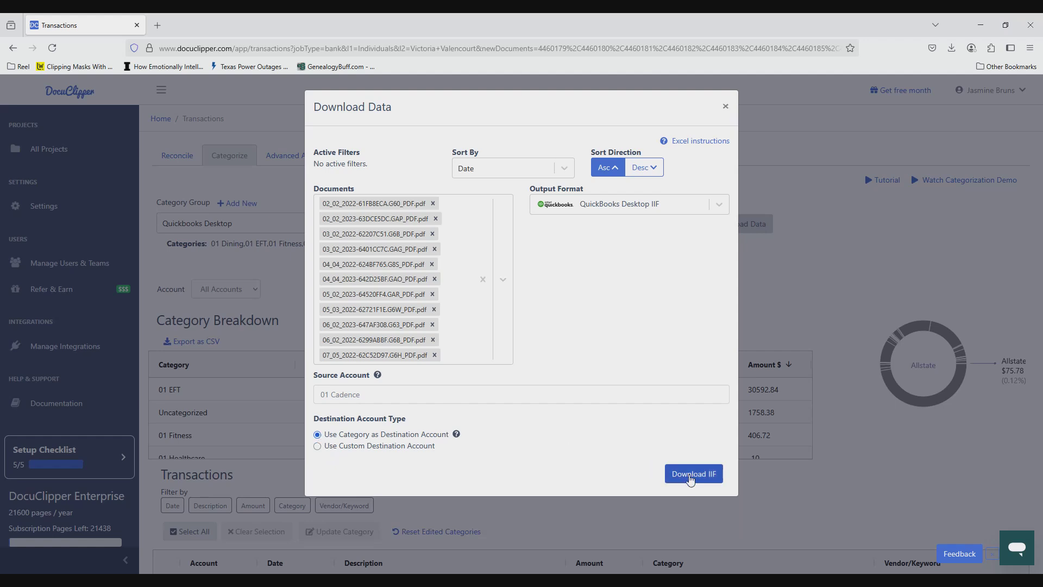
pyautogui.click(691, 477)
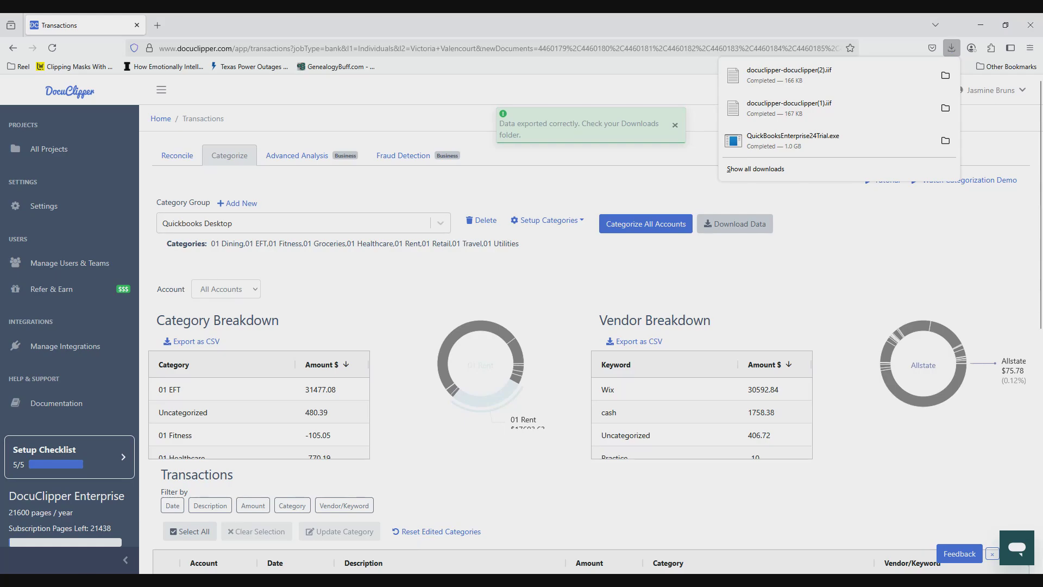
# - Switch to QuickBooks and import the IIF file docuclipper-docuclipper(2) from the Downloads folder, closing all open windows for the import
pyautogui.click(347, 543)
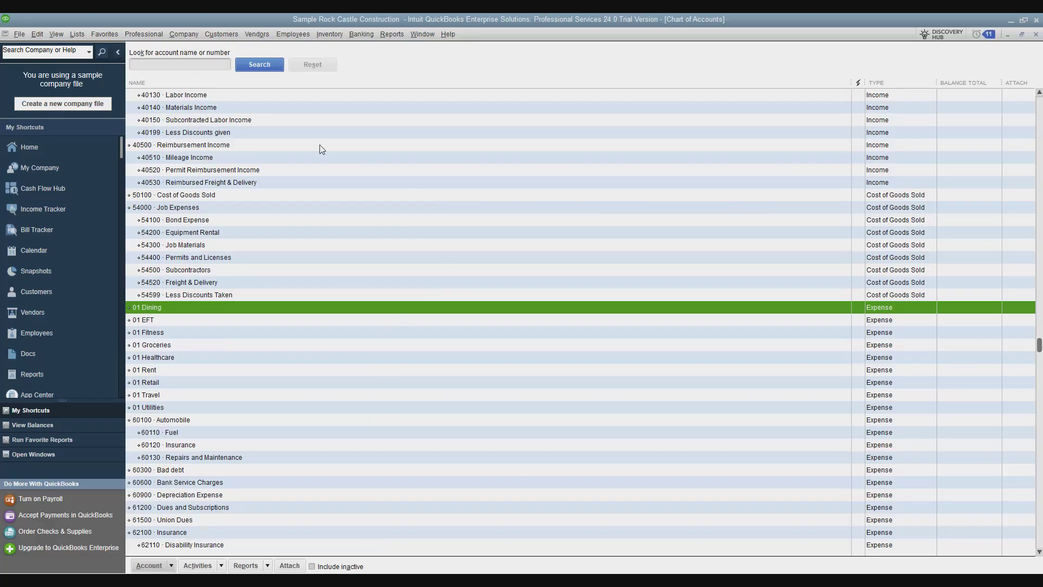
pyautogui.click(16, 34)
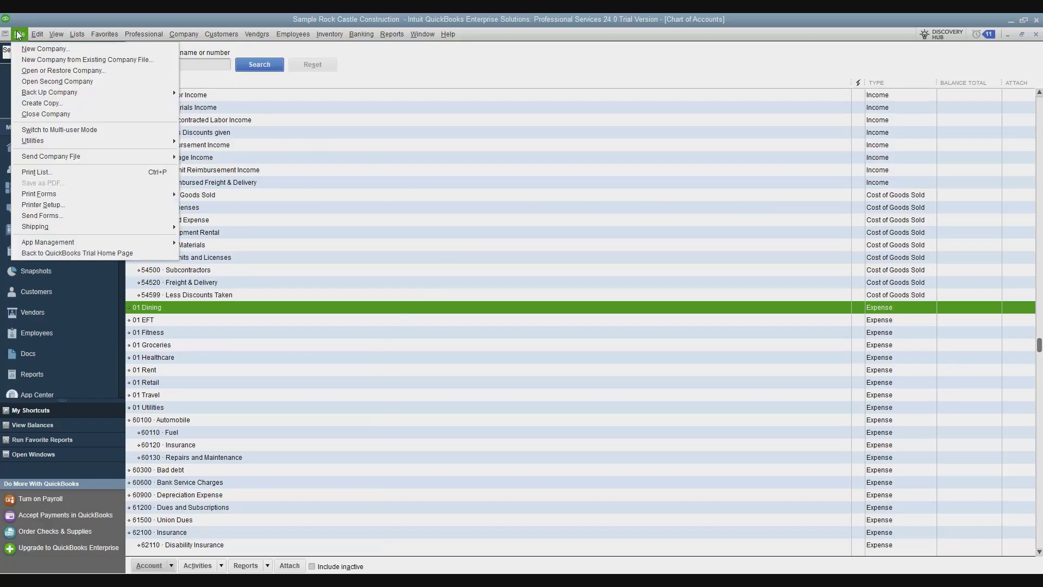
pyautogui.moveTo(43, 142)
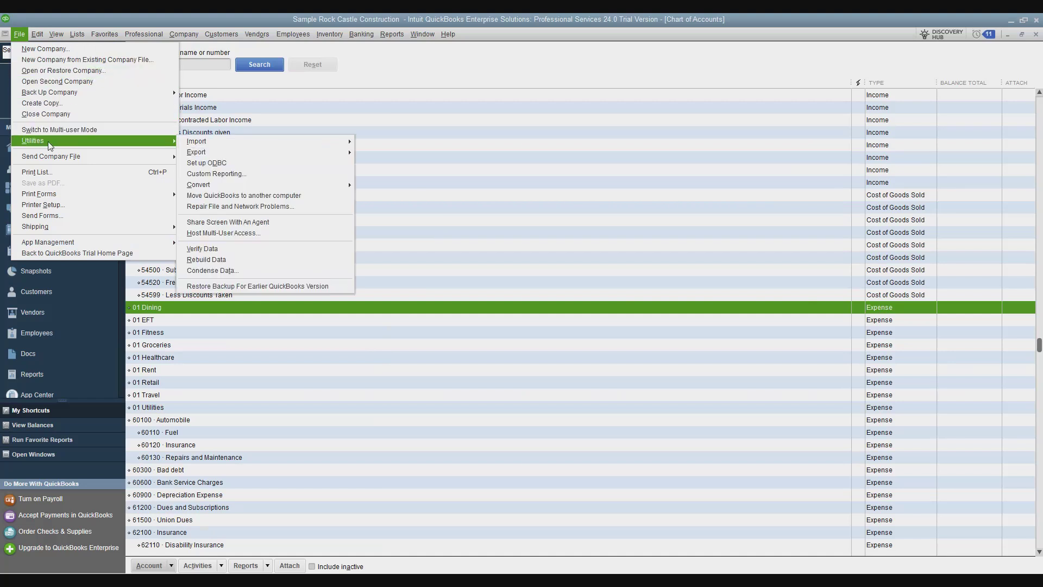
pyautogui.moveTo(245, 142)
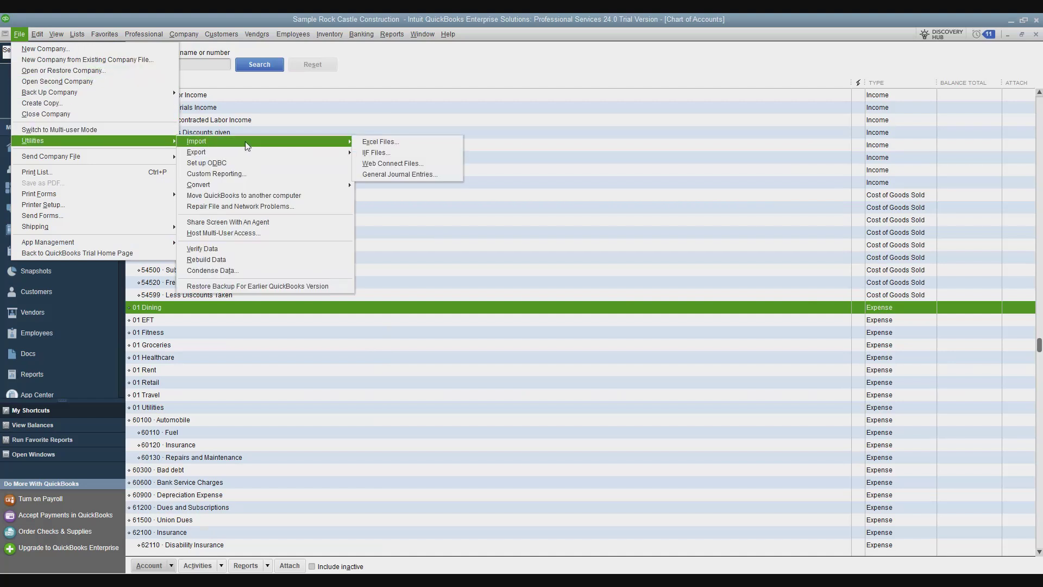
pyautogui.click(381, 153)
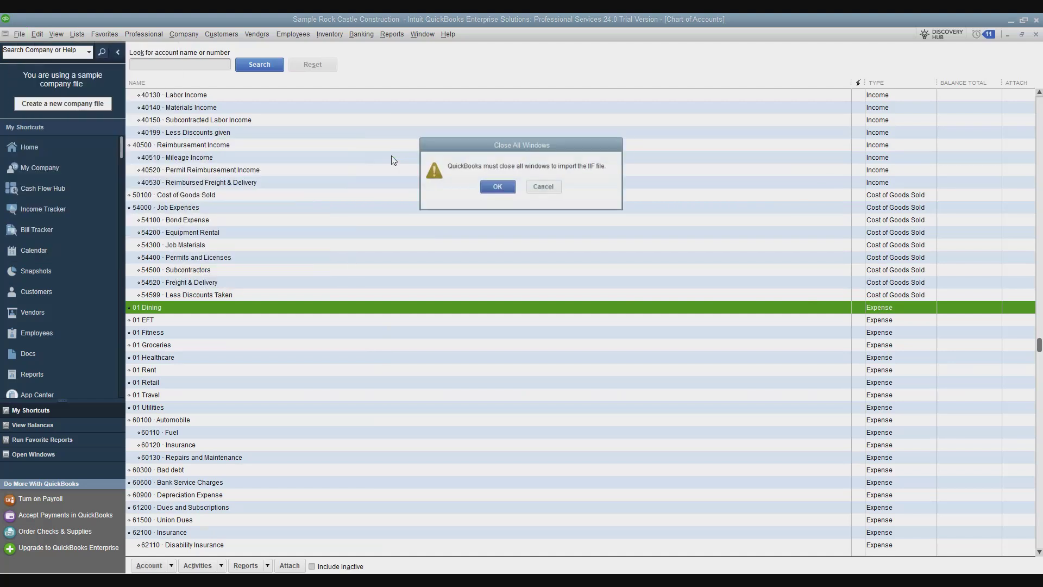
pyautogui.click(497, 187)
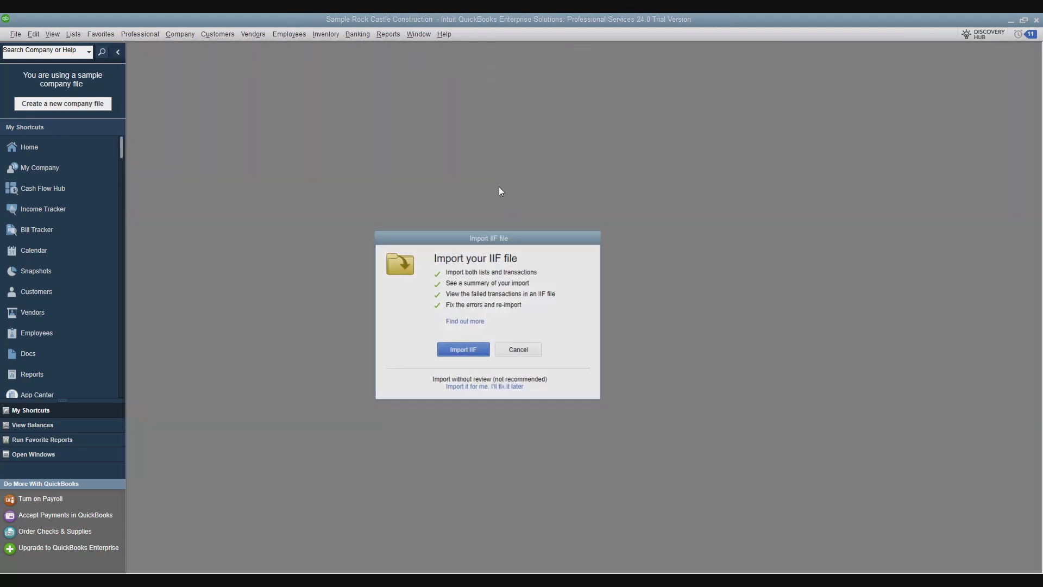
pyautogui.click(462, 351)
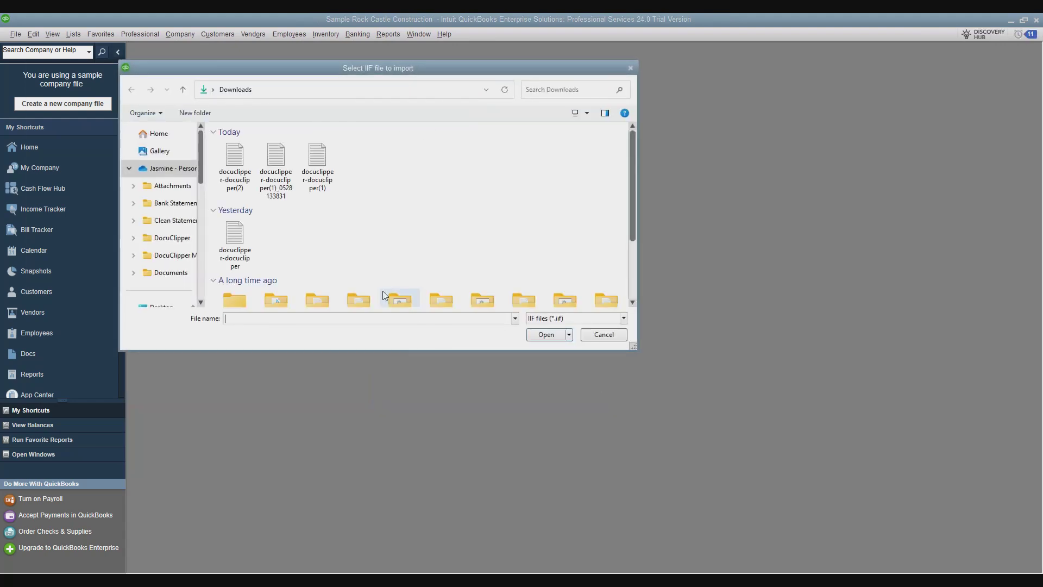
pyautogui.click(235, 163)
pyautogui.click(558, 336)
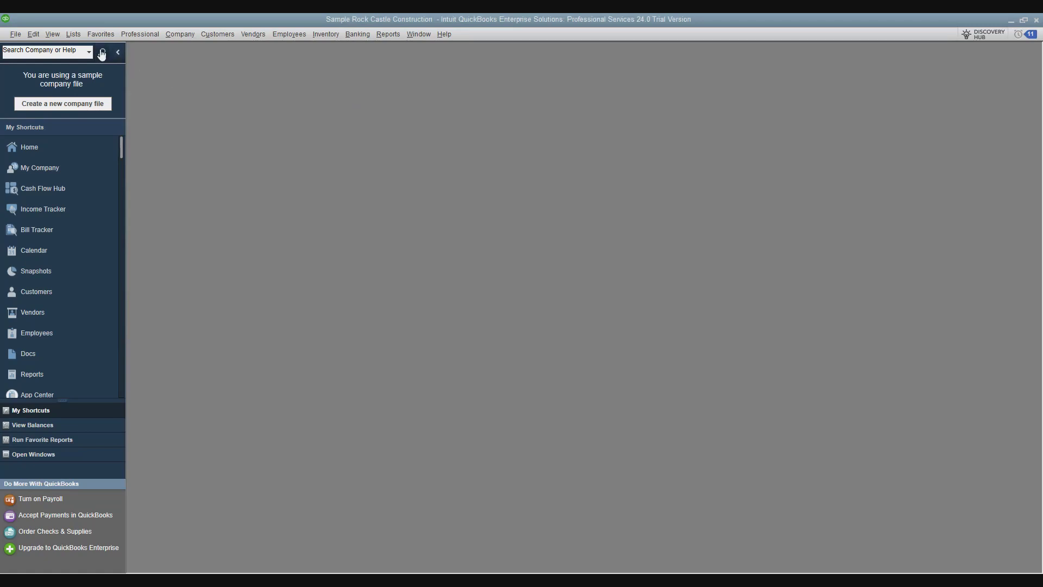
# - Open the 01 Cadence account register from the chart of accounts and examine its imported transactions
pyautogui.click(80, 34)
pyautogui.click(86, 48)
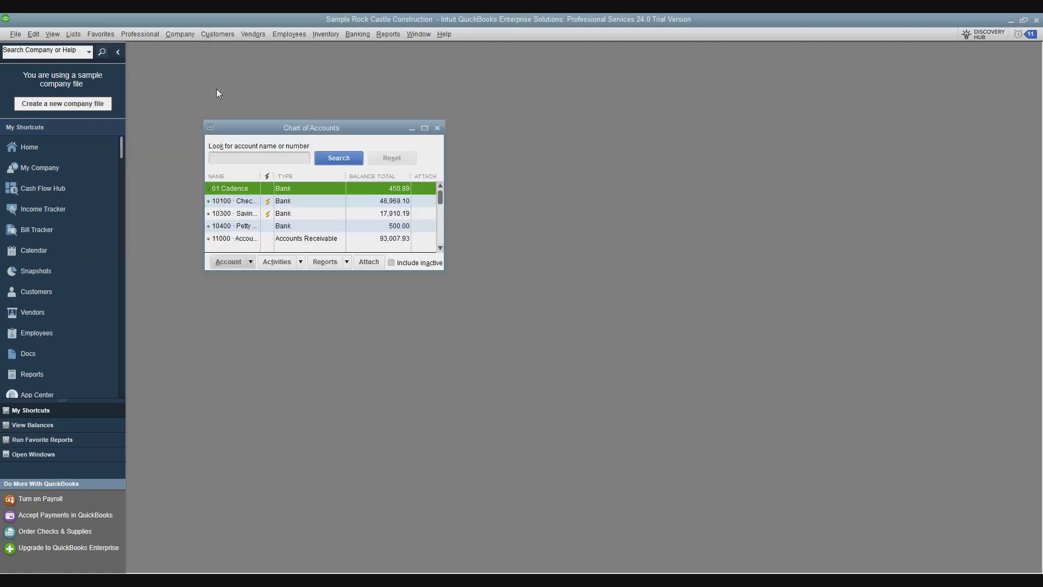
pyautogui.click(424, 128)
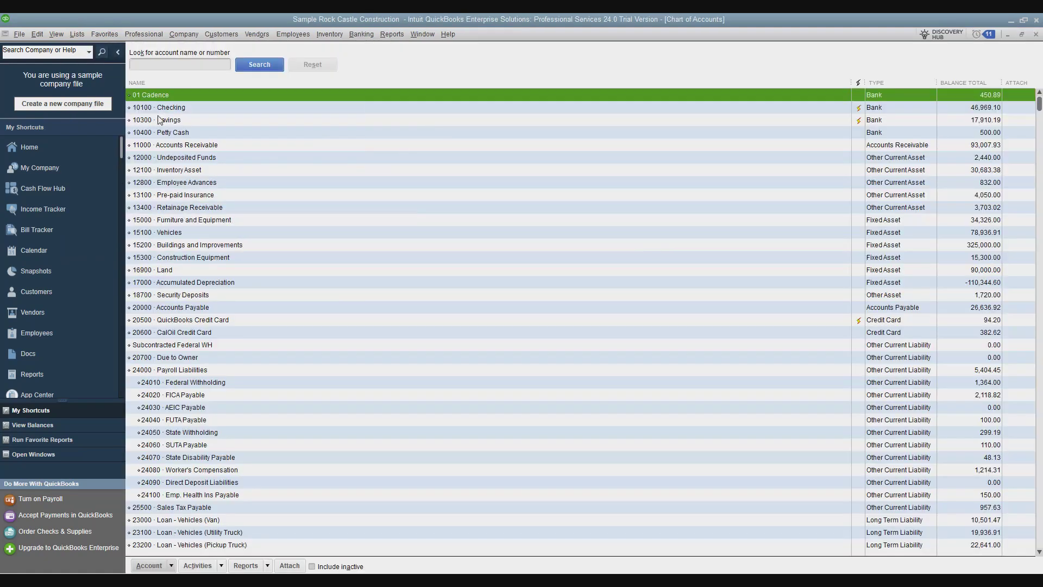
pyautogui.doubleClick(168, 95)
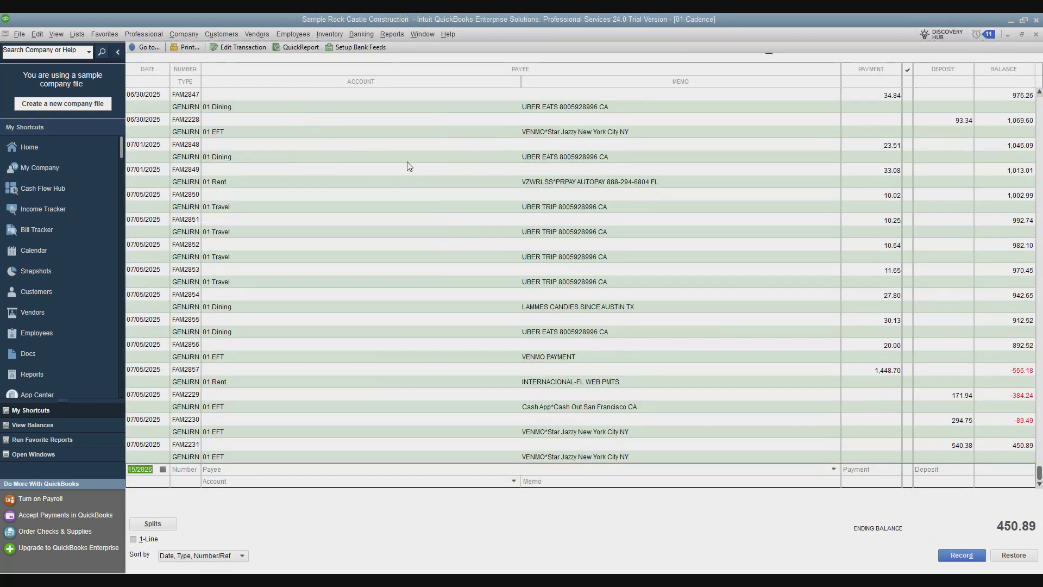
pyautogui.scroll(6, 380, 172)
pyautogui.scroll(20, 379, 171)
pyautogui.scroll(20, 379, 172)
pyautogui.scroll(20, 380, 172)
pyautogui.scroll(20, 379, 171)
pyautogui.scroll(10, 379, 169)
# - Return to the chart of accounts, open the QuickReport for the 01 EFT expense account, and maximize it for review
pyautogui.click(79, 35)
pyautogui.click(80, 37)
pyautogui.click(77, 35)
pyautogui.click(84, 50)
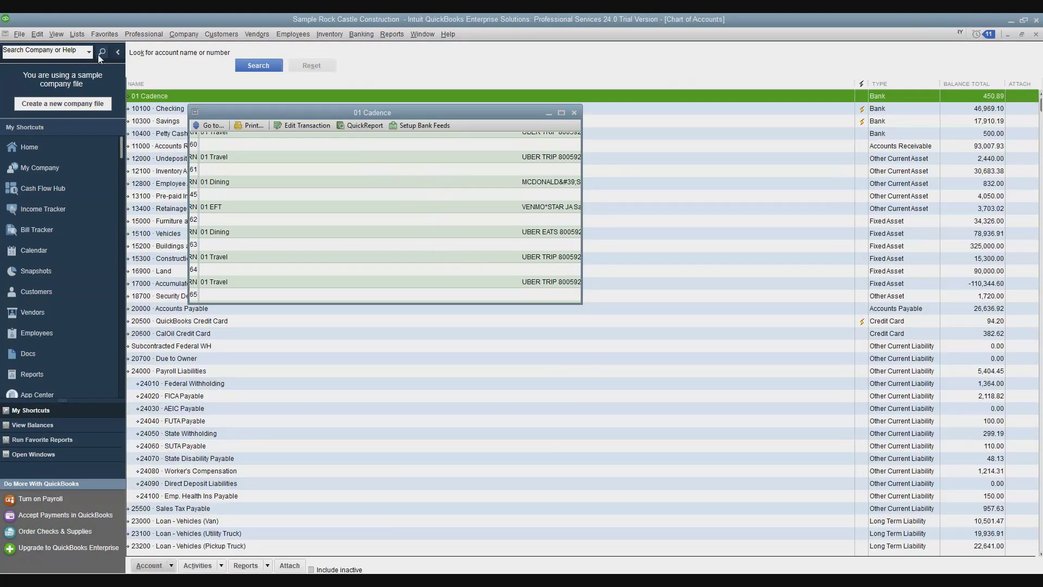
pyautogui.scroll(-10, 330, 223)
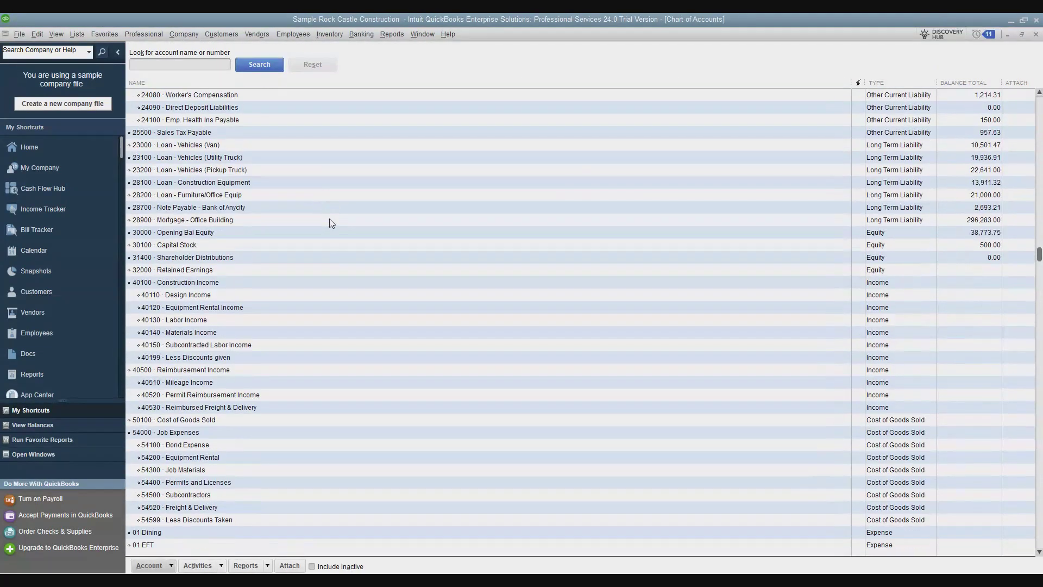
pyautogui.scroll(-4, 331, 222)
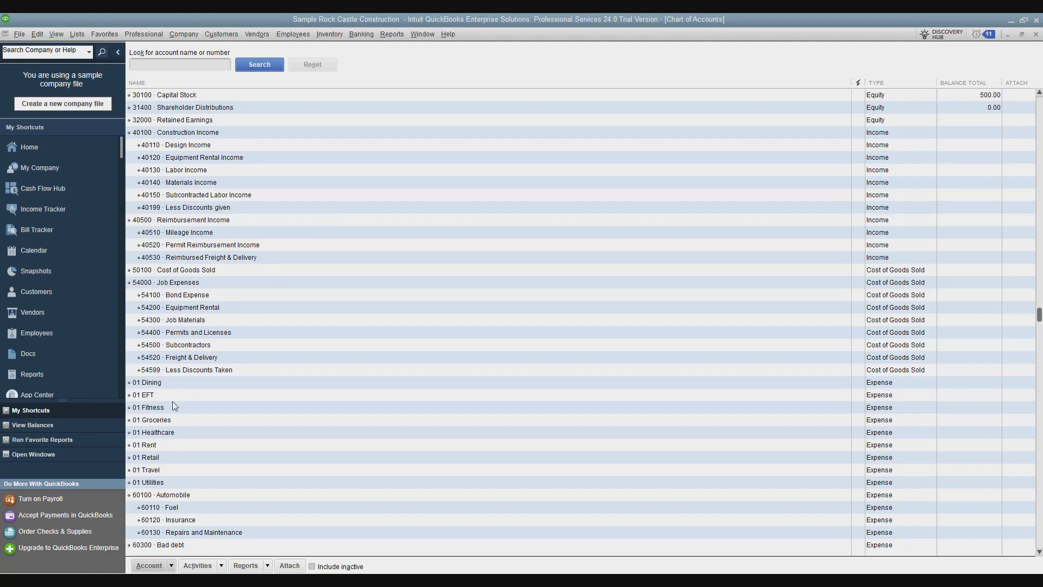
pyautogui.doubleClick(174, 395)
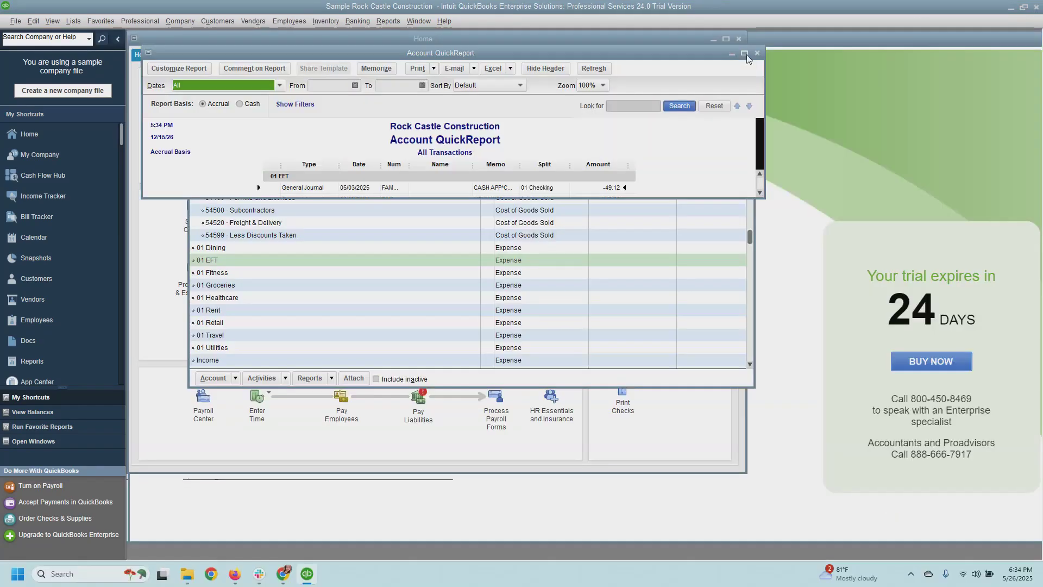
pyautogui.doubleClick(747, 54)
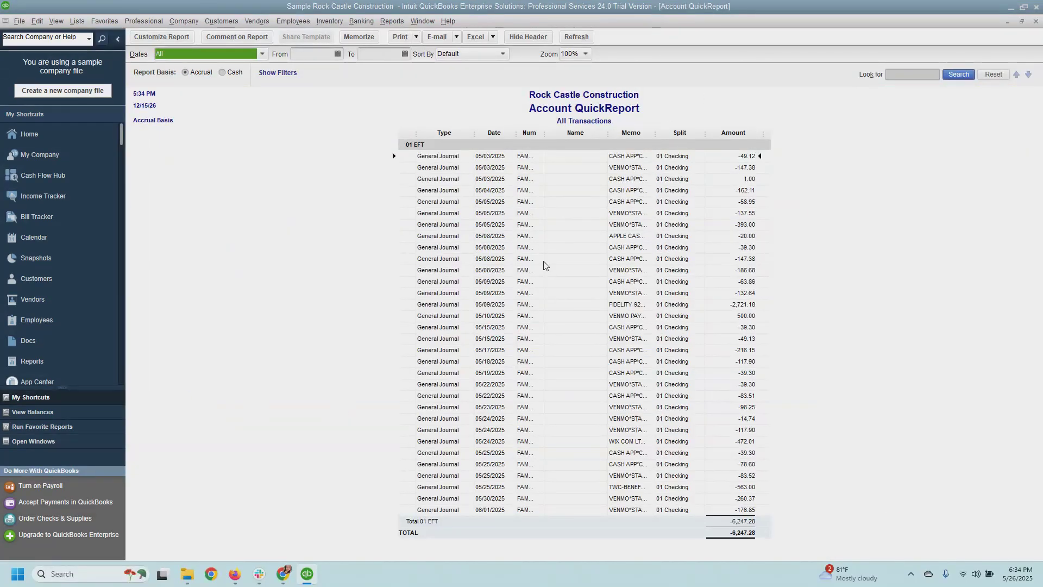